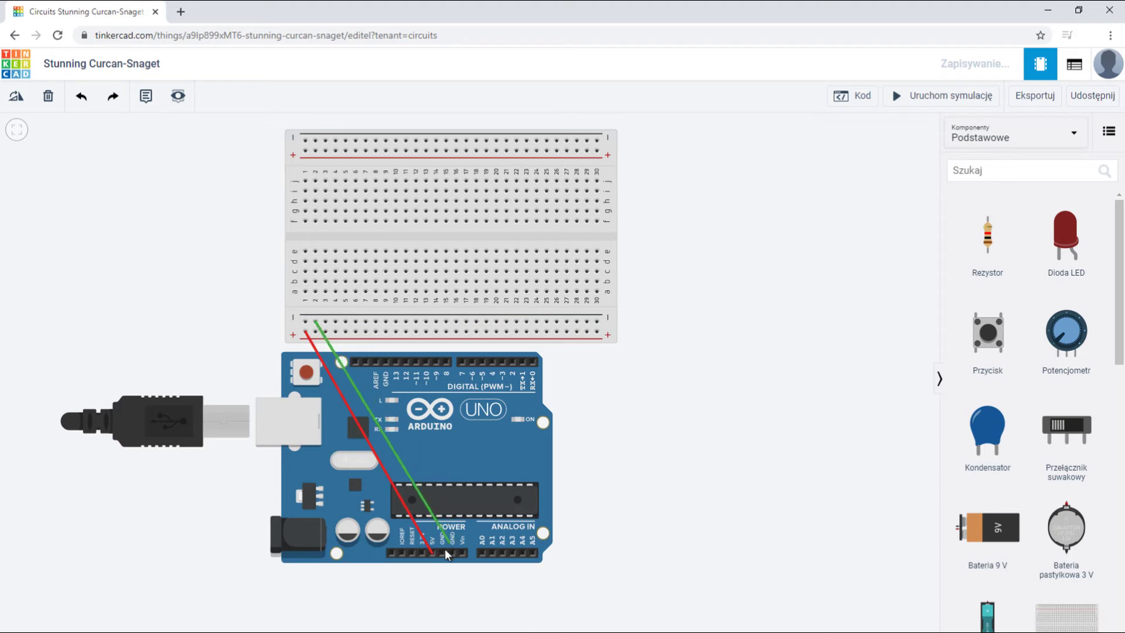
Finish the wire from the breadboard's lower negative rail at the Arduino's GND pin and colour it black (czarny).
{"action": "left_click", "coordinate": [441, 551]}
{"action": "left_click", "coordinate": [814, 157]}
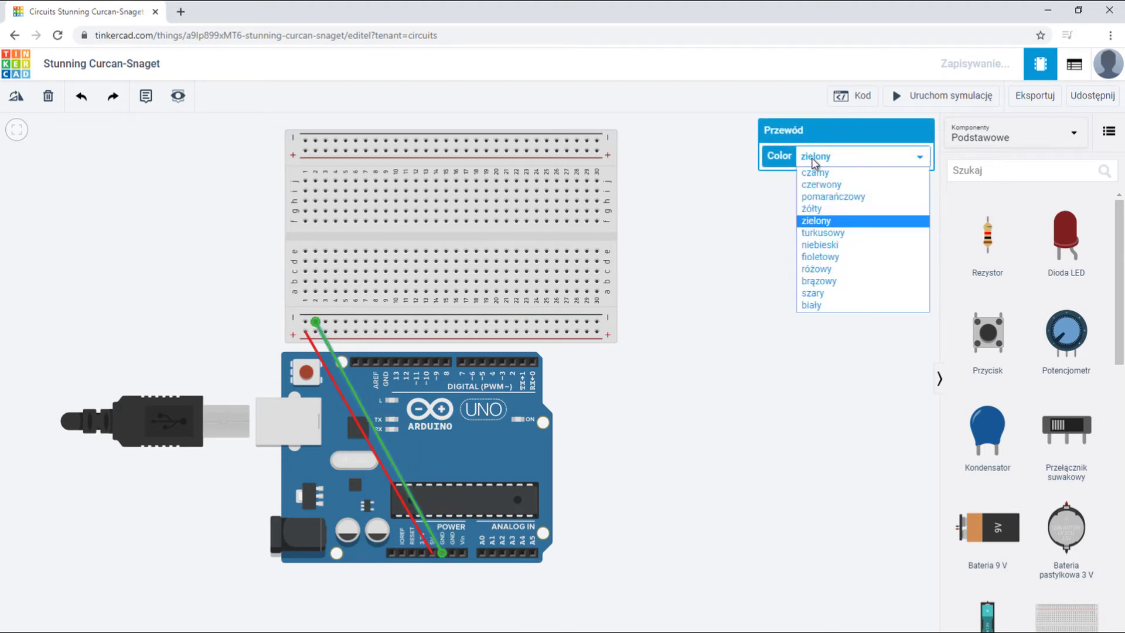
{"action": "left_click", "coordinate": [816, 174]}
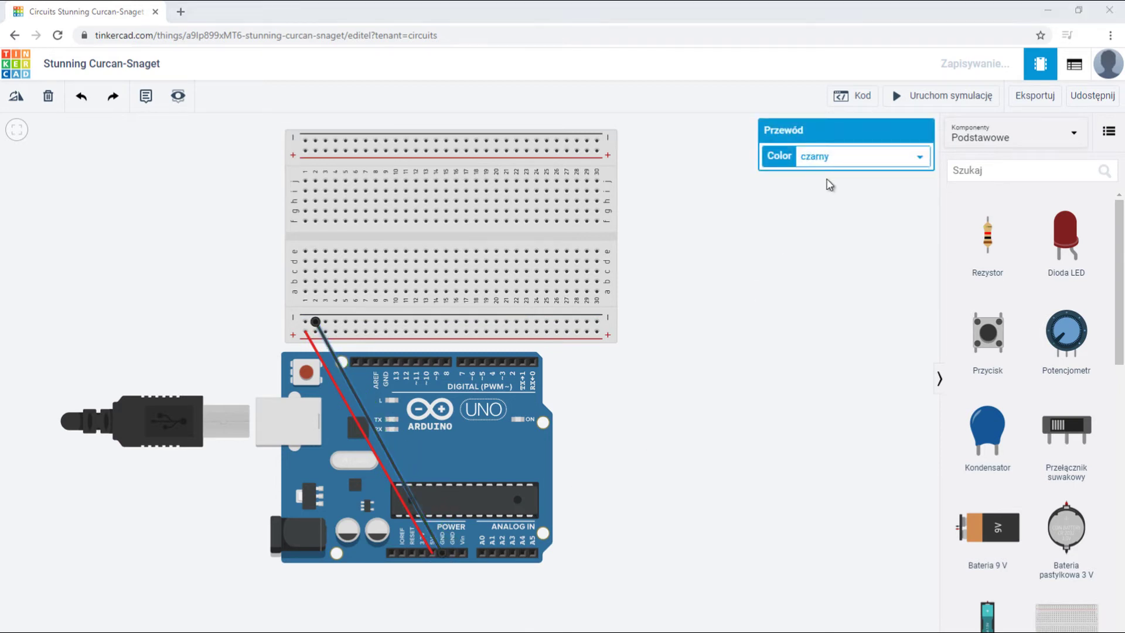
Place three red LEDs on the breadboard with their cathodes in row e at columns 28, 24 and 20.
{"action": "left_click_drag", "start_coordinate": [1062, 243], "coordinate": [585, 247]}
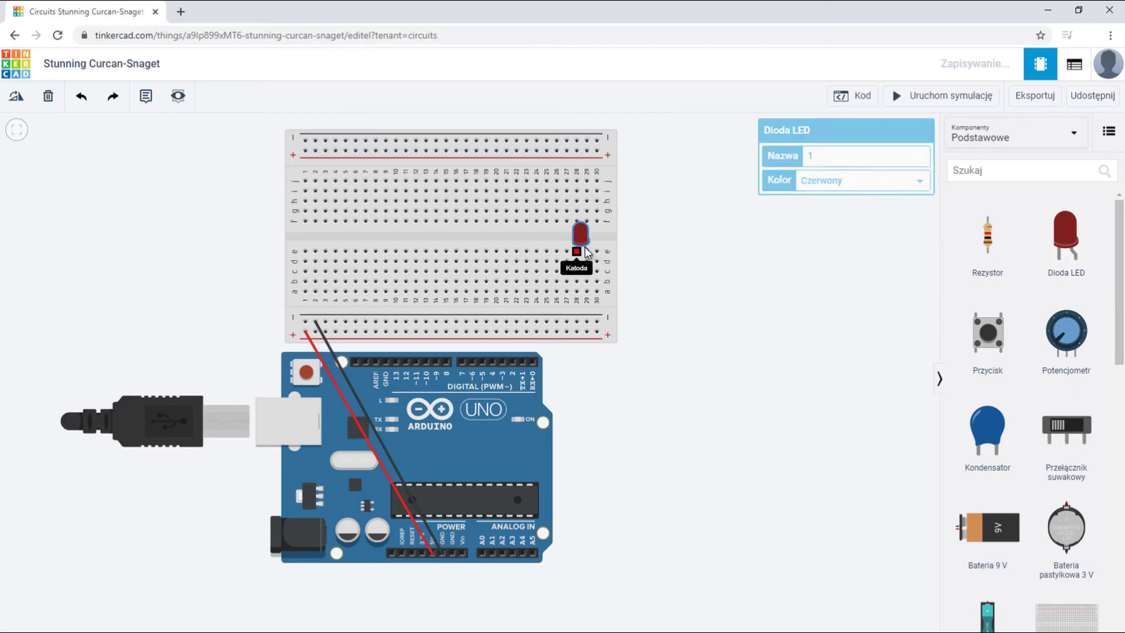
{"action": "left_click_drag", "start_coordinate": [1065, 234], "coordinate": [545, 247]}
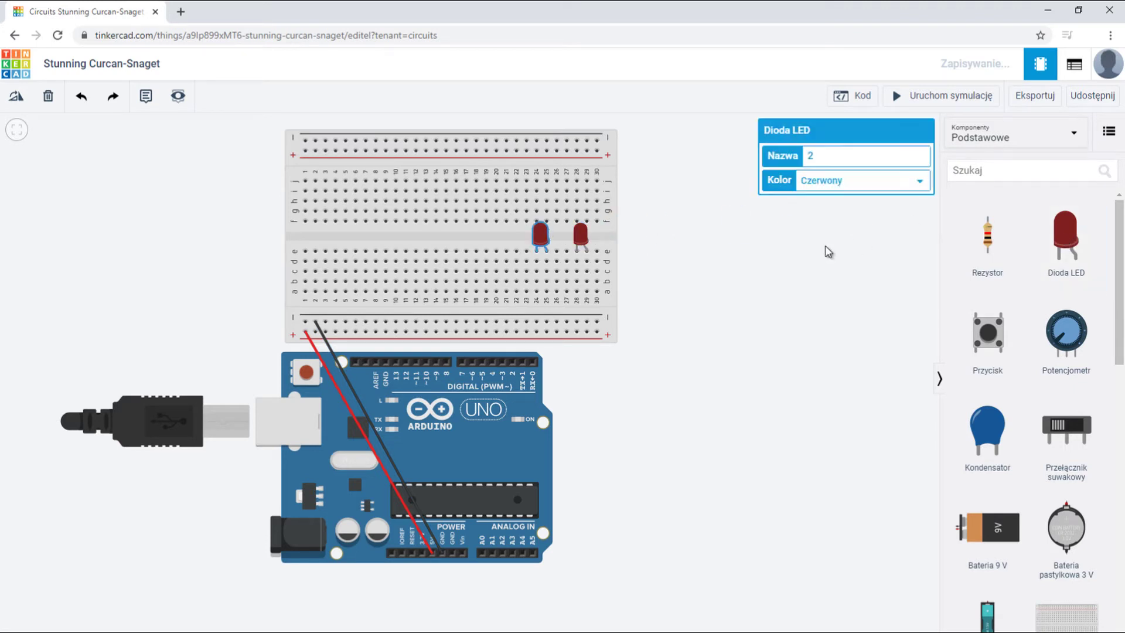
{"action": "left_click_drag", "start_coordinate": [1064, 238], "coordinate": [501, 247]}
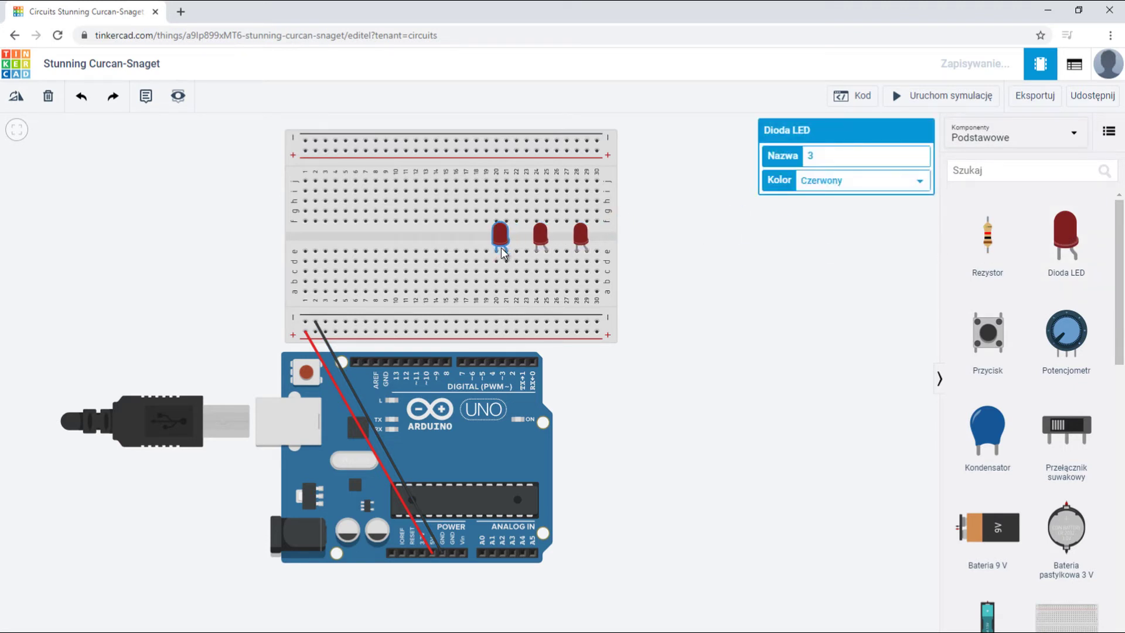
Place three resistors from row b to the lower negative rail, below the LED cathodes at columns 20, 24 and 28.
{"action": "left_click_drag", "start_coordinate": [987, 238], "coordinate": [494, 306]}
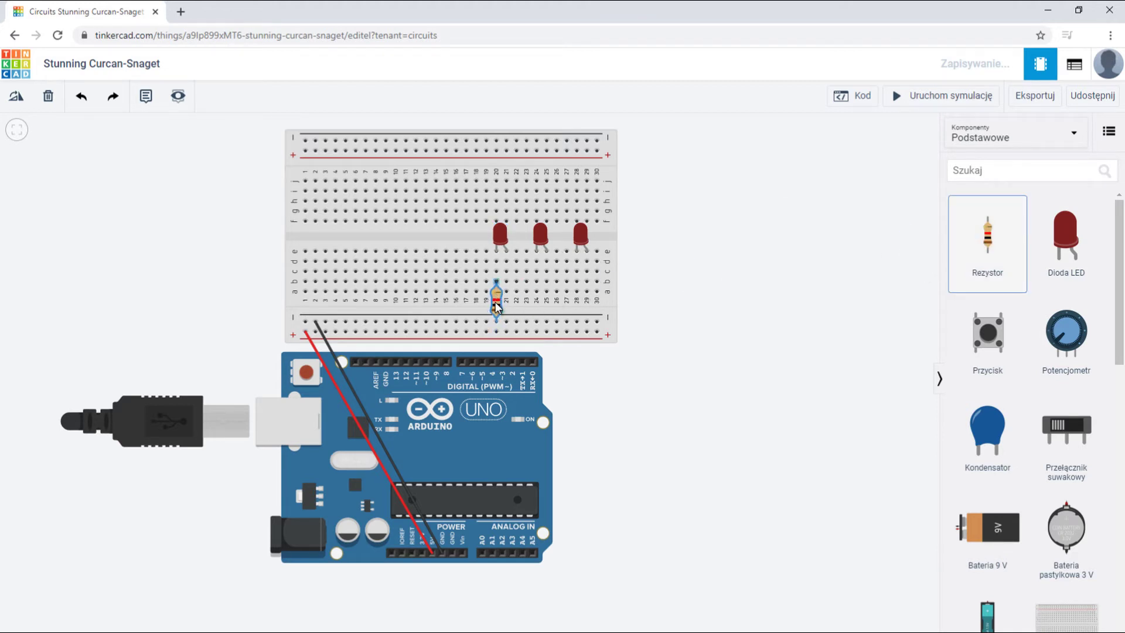
{"action": "left_click_drag", "start_coordinate": [988, 237], "coordinate": [585, 296]}
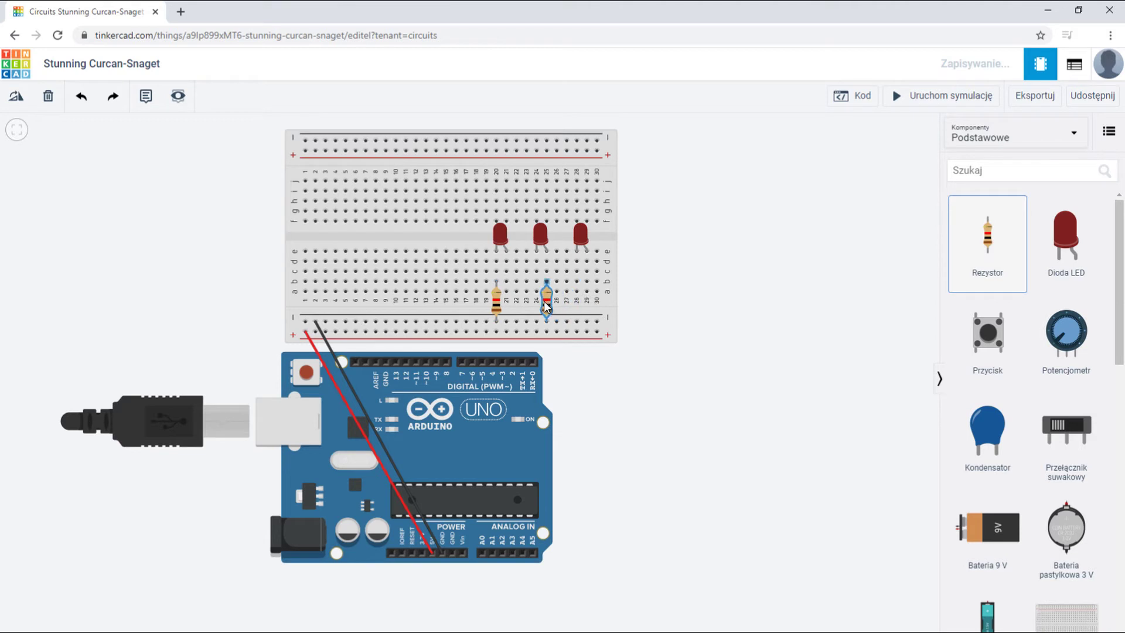
{"action": "left_click_drag", "start_coordinate": [987, 238], "coordinate": [568, 300]}
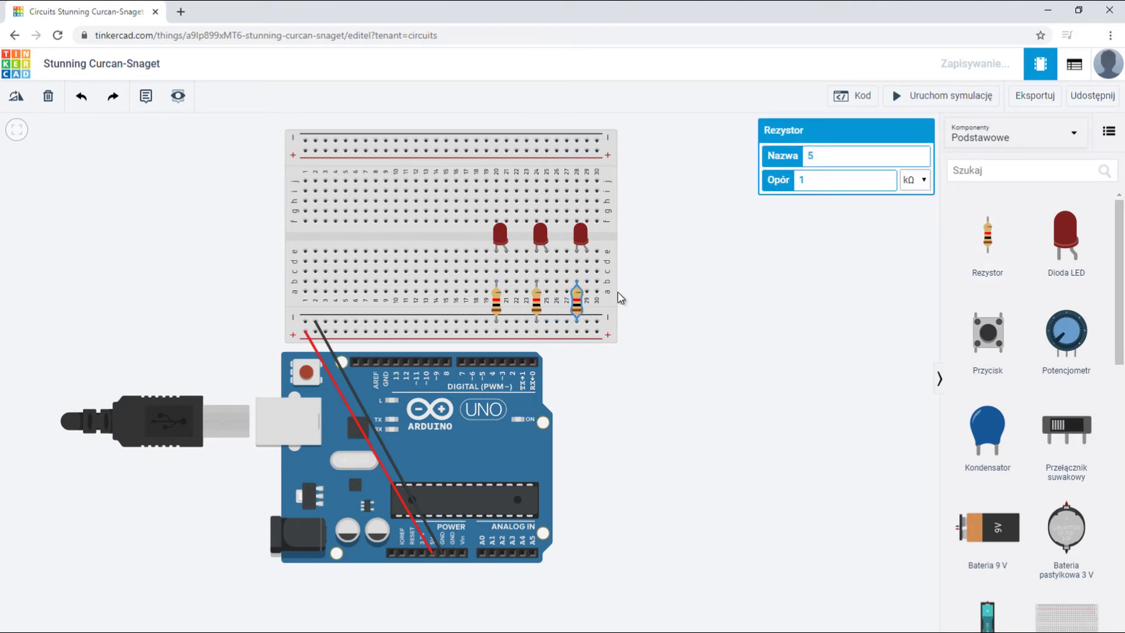
Set the resistance of the column 28 resistor to 220 Ω.
{"action": "left_click", "coordinate": [779, 180]}
{"action": "type", "text": "220"}
{"action": "left_click", "coordinate": [914, 180]}
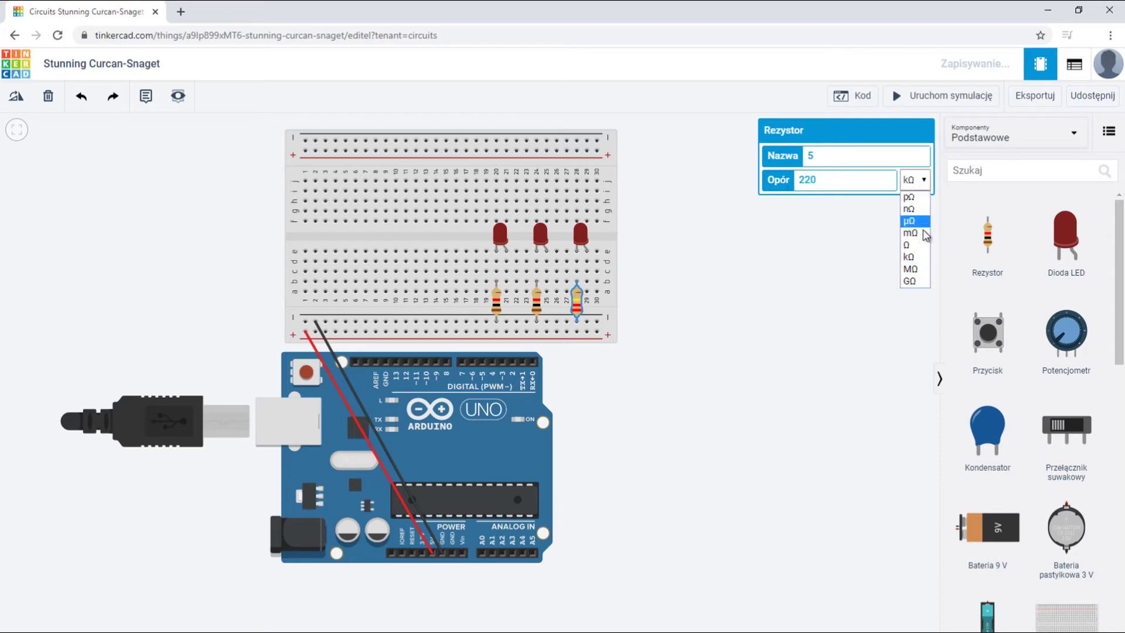
{"action": "left_click", "coordinate": [912, 235]}
Set the resistance of the column 24 resistor to 220 Ω.
{"action": "left_click", "coordinate": [538, 301]}
{"action": "left_click", "coordinate": [800, 180]}
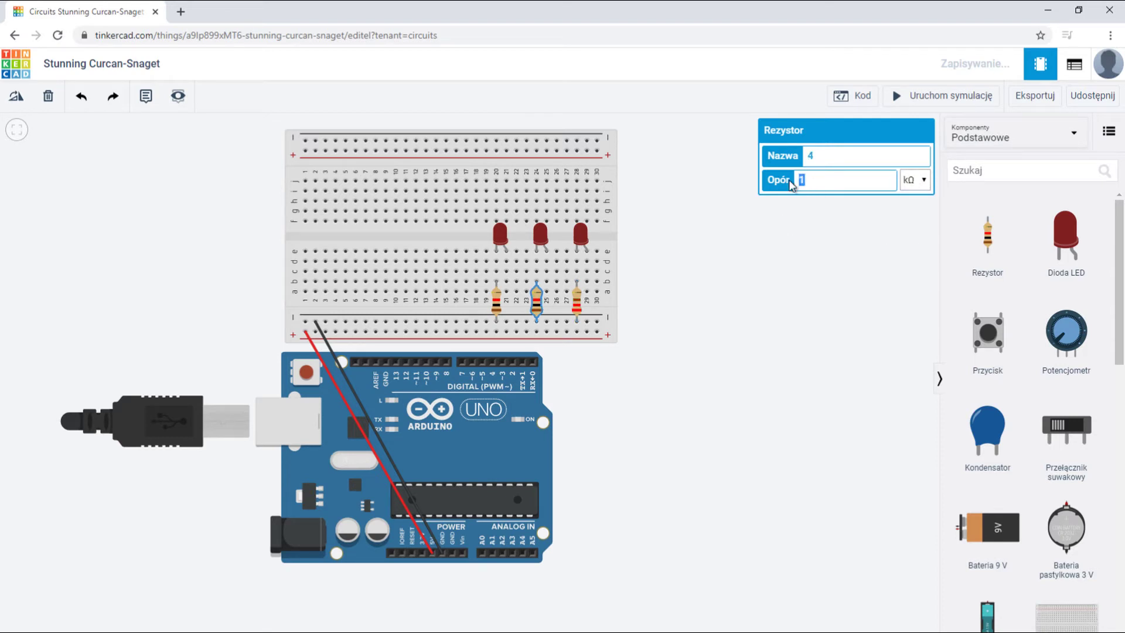
{"action": "type", "text": "220"}
{"action": "left_click", "coordinate": [914, 180]}
{"action": "left_click", "coordinate": [912, 235]}
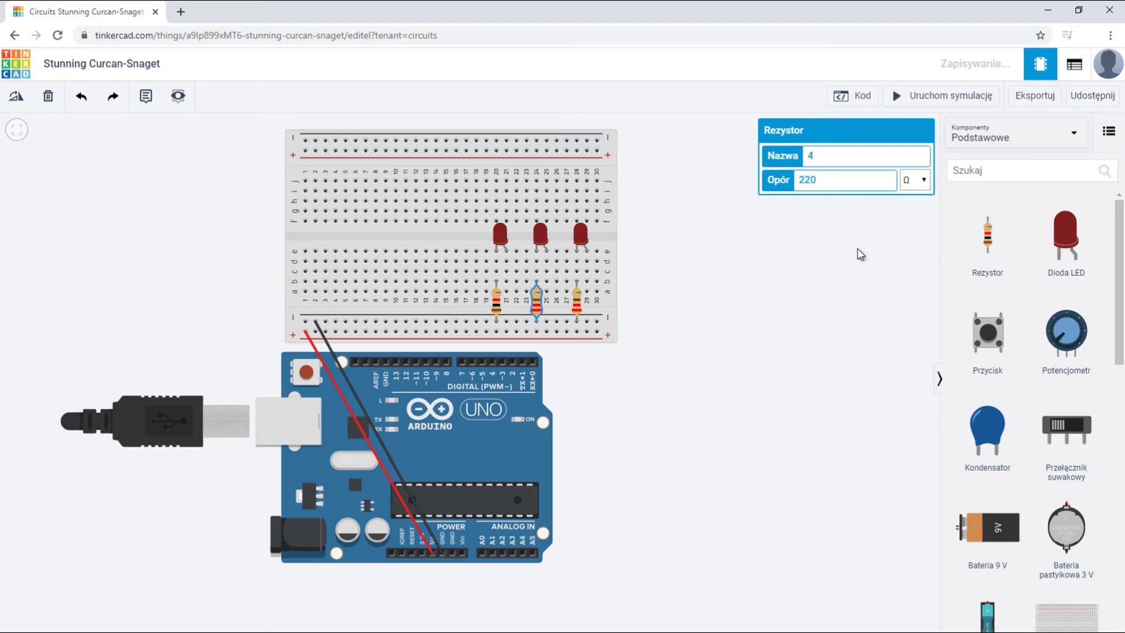
Set the resistance of the column 20 resistor to 220 Ω.
{"action": "left_click", "coordinate": [497, 300]}
{"action": "left_click", "coordinate": [816, 180]}
{"action": "type", "text": "220"}
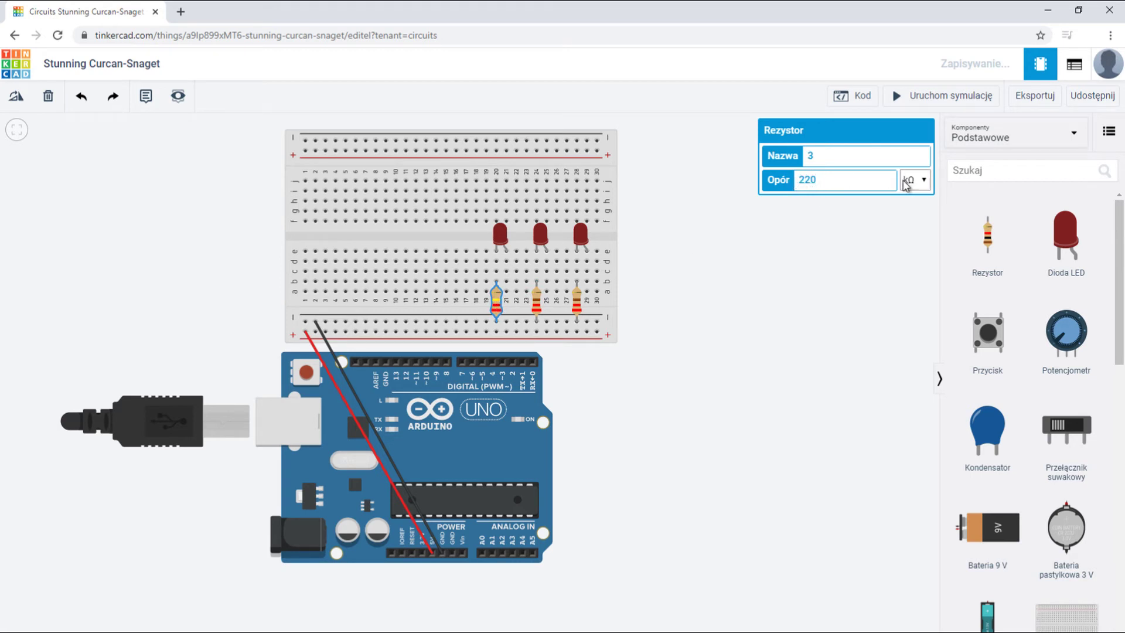
{"action": "left_click", "coordinate": [914, 180]}
{"action": "left_click", "coordinate": [909, 246]}
{"action": "left_click", "coordinate": [627, 251]}
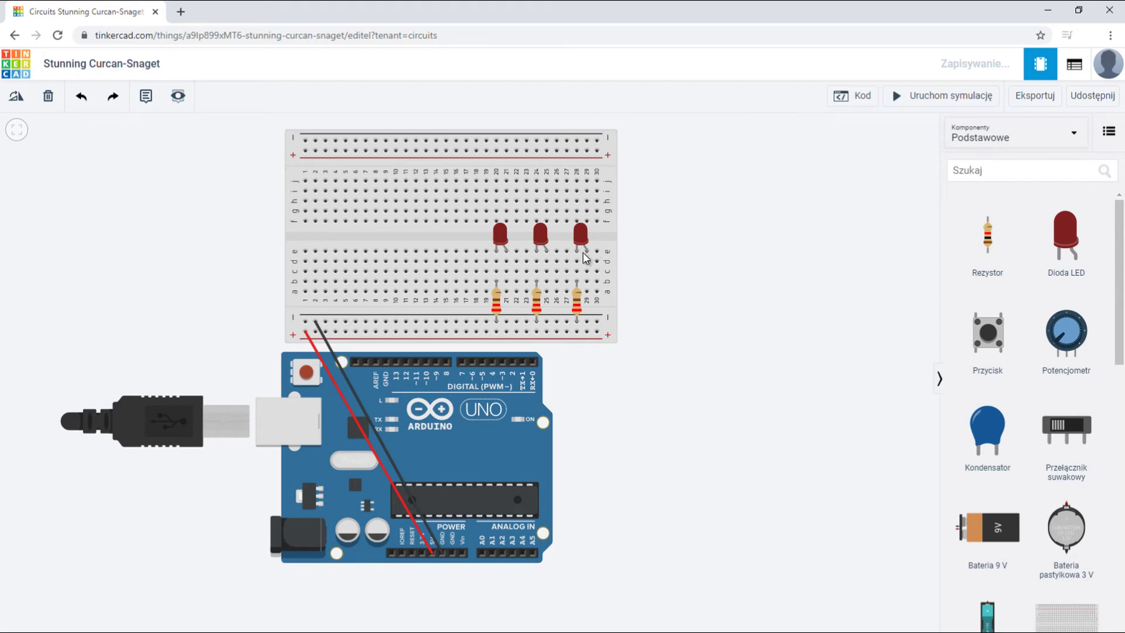
Wire breadboard row a, column 21 to Arduino digital pin 4 and colour the wire red (czerwony).
{"action": "left_click", "coordinate": [507, 292]}
{"action": "left_click", "coordinate": [493, 361]}
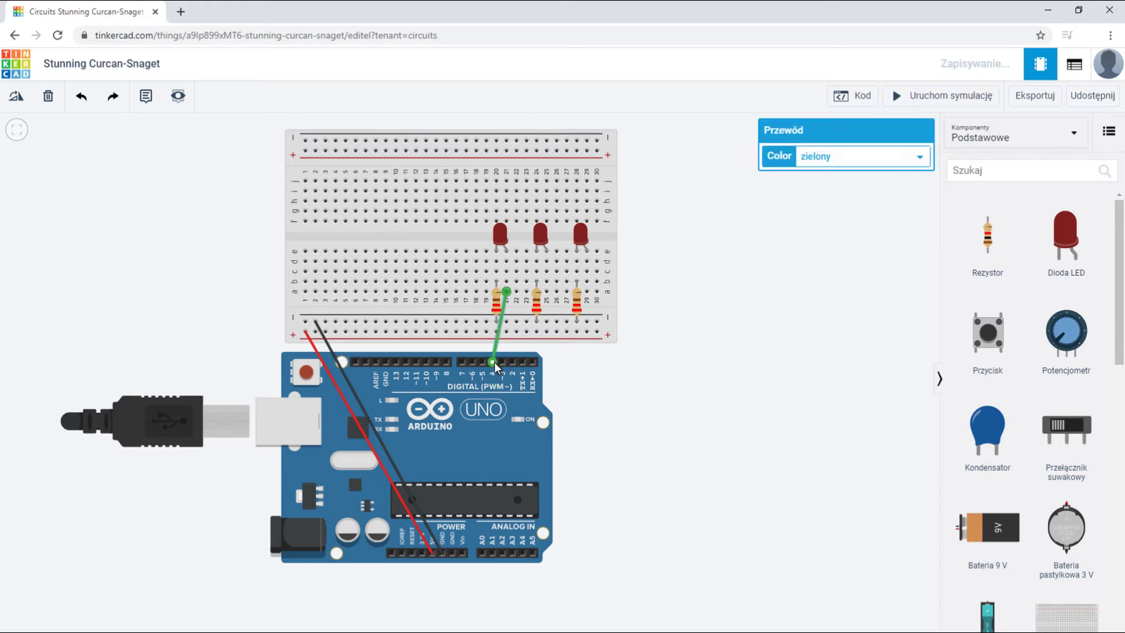
{"action": "left_click", "coordinate": [812, 170]}
{"action": "left_click", "coordinate": [815, 185]}
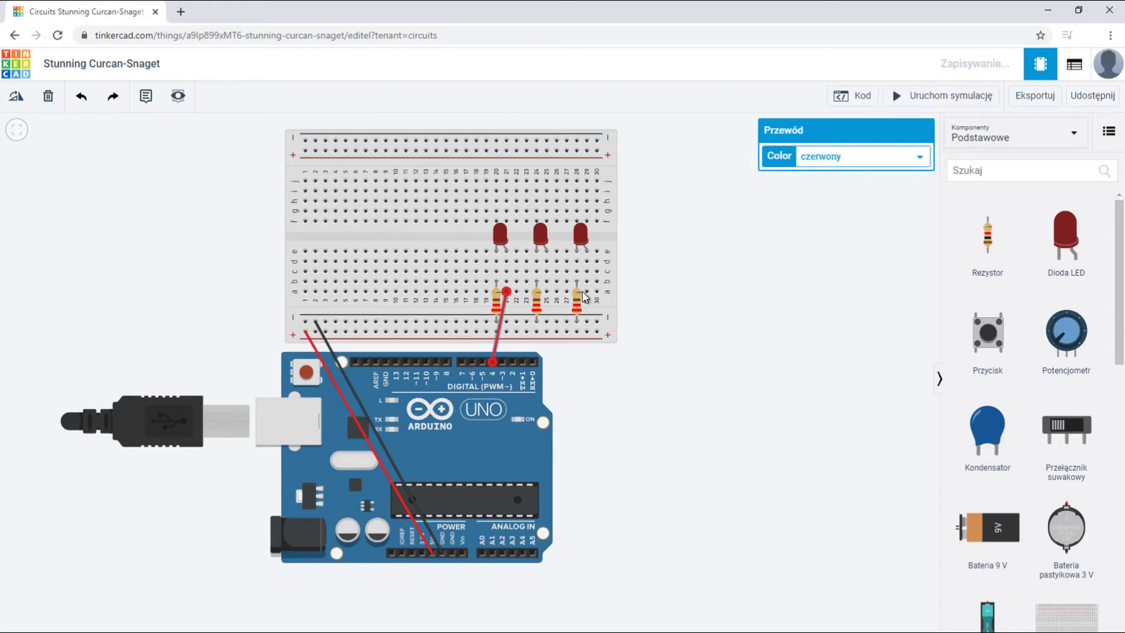
Wire breadboard row a, column 25 to Arduino digital pin 3 and colour the wire red (czerwony).
{"action": "left_click", "coordinate": [546, 292]}
{"action": "left_click", "coordinate": [503, 363]}
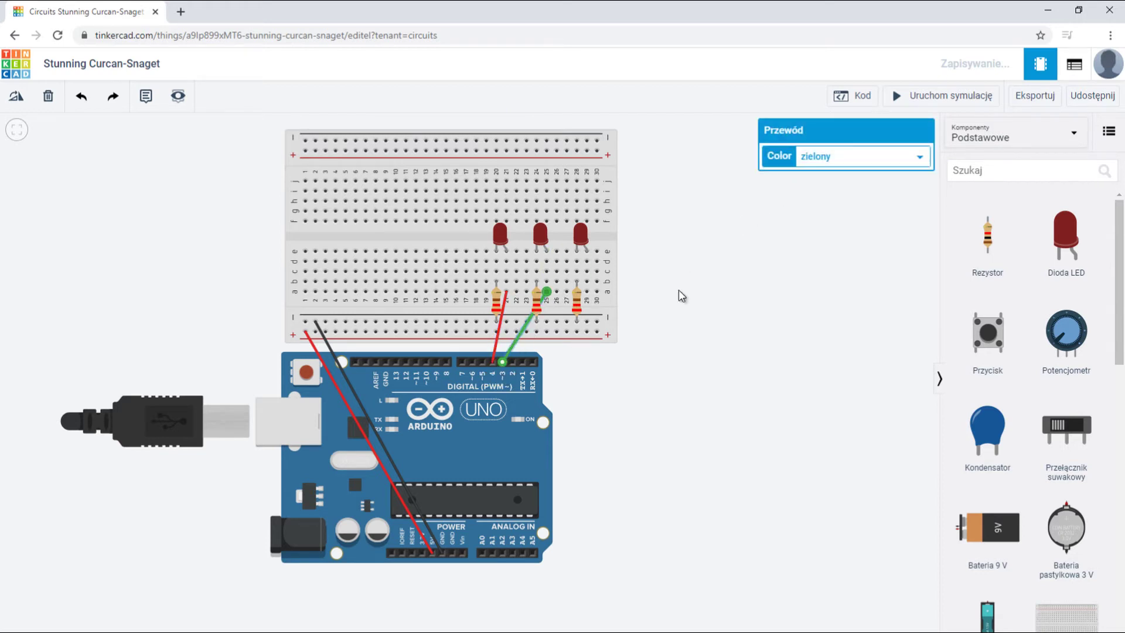
{"action": "left_click", "coordinate": [826, 156]}
{"action": "left_click", "coordinate": [821, 185]}
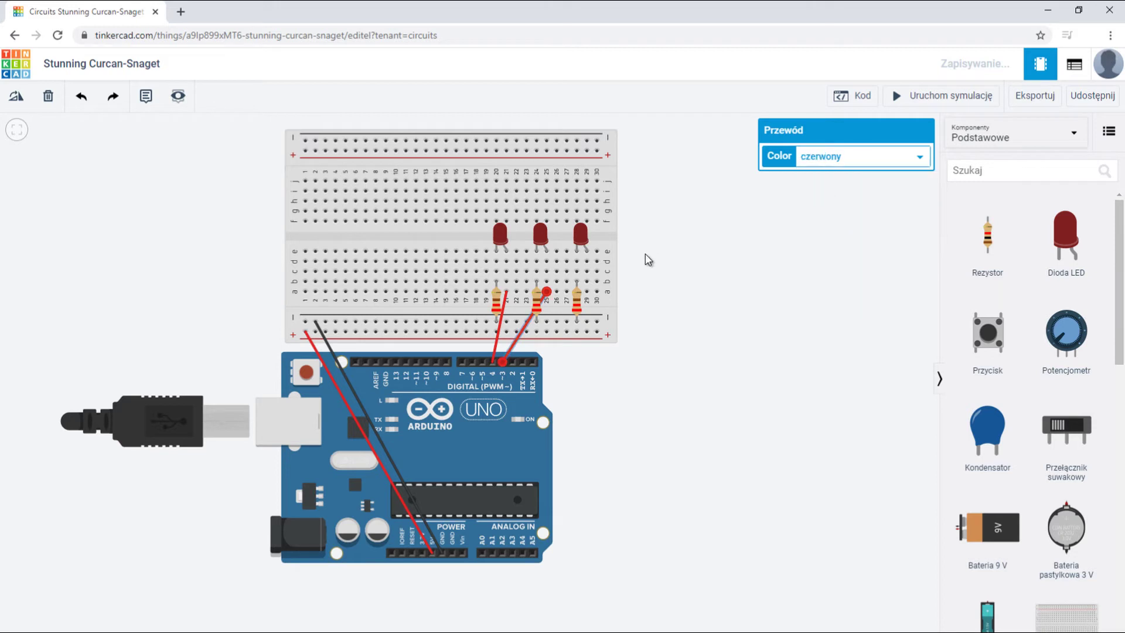
Wire breadboard row a, column 29 to Arduino digital pin 2 and colour the wire red (czerwony).
{"action": "left_click", "coordinate": [587, 291]}
{"action": "left_click", "coordinate": [514, 364]}
{"action": "left_click", "coordinate": [844, 156]}
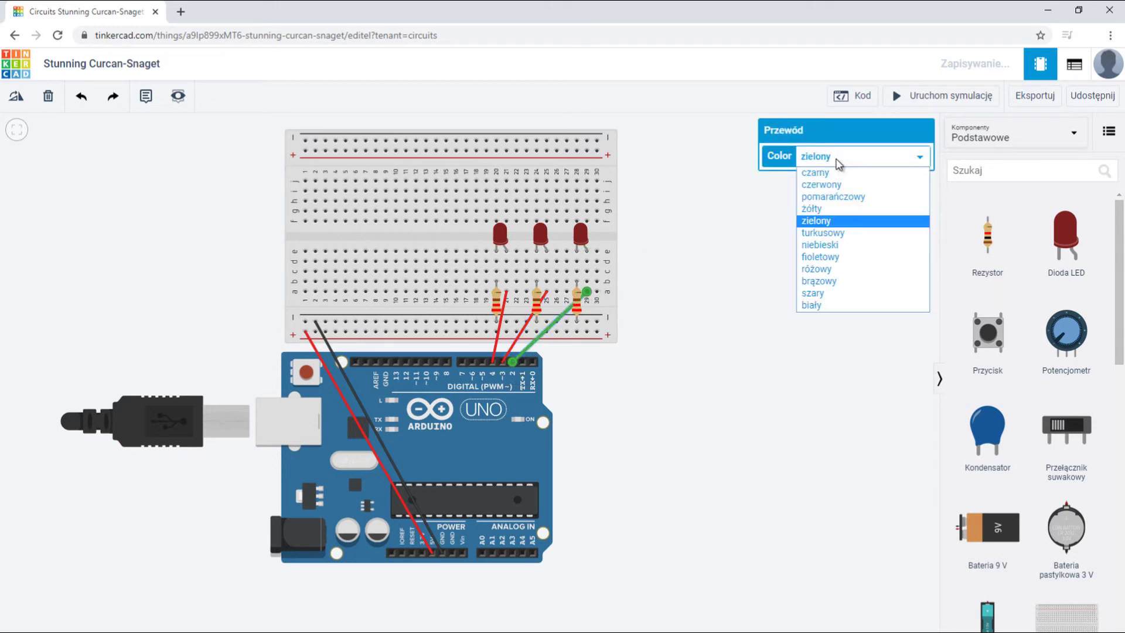
{"action": "left_click", "coordinate": [822, 185]}
{"action": "left_click", "coordinate": [638, 243]}
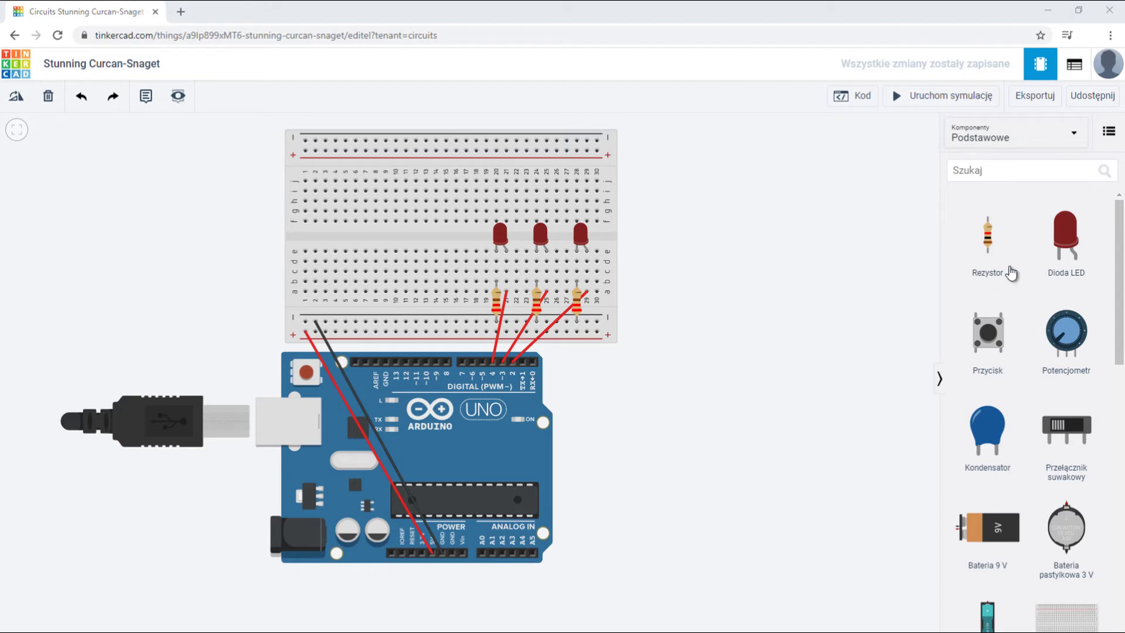
Place a TMP36 temperature sensor on the breadboard with its legs in row e, columns 4 to 6.
{"action": "left_click_drag", "start_coordinate": [1119, 229], "coordinate": [1124, 503]}
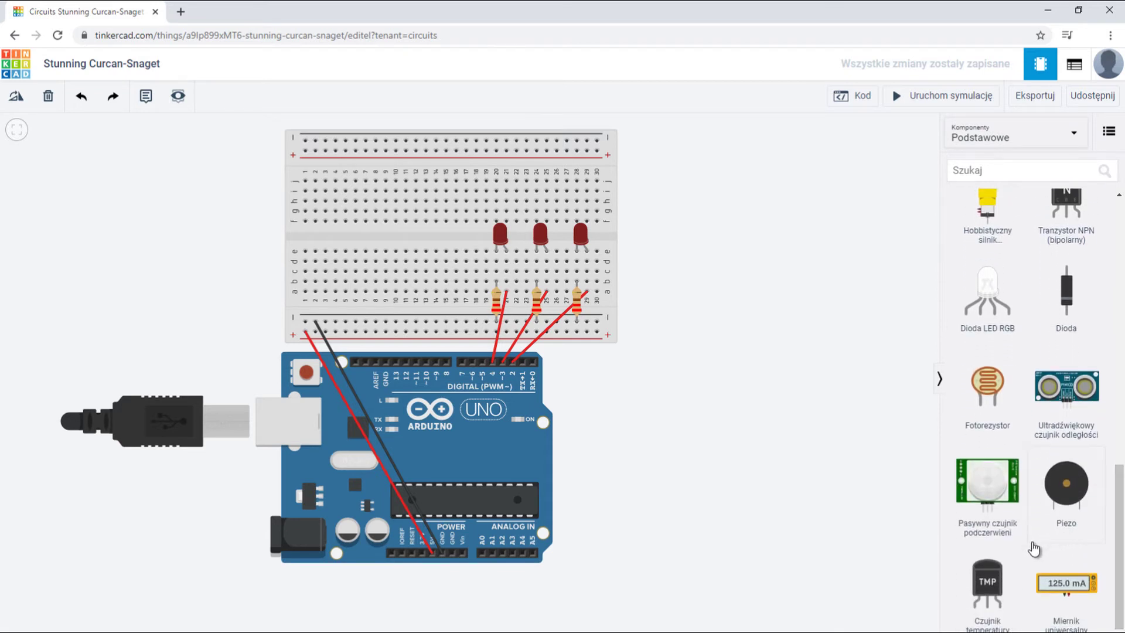
{"action": "left_click_drag", "start_coordinate": [998, 580], "coordinate": [349, 253]}
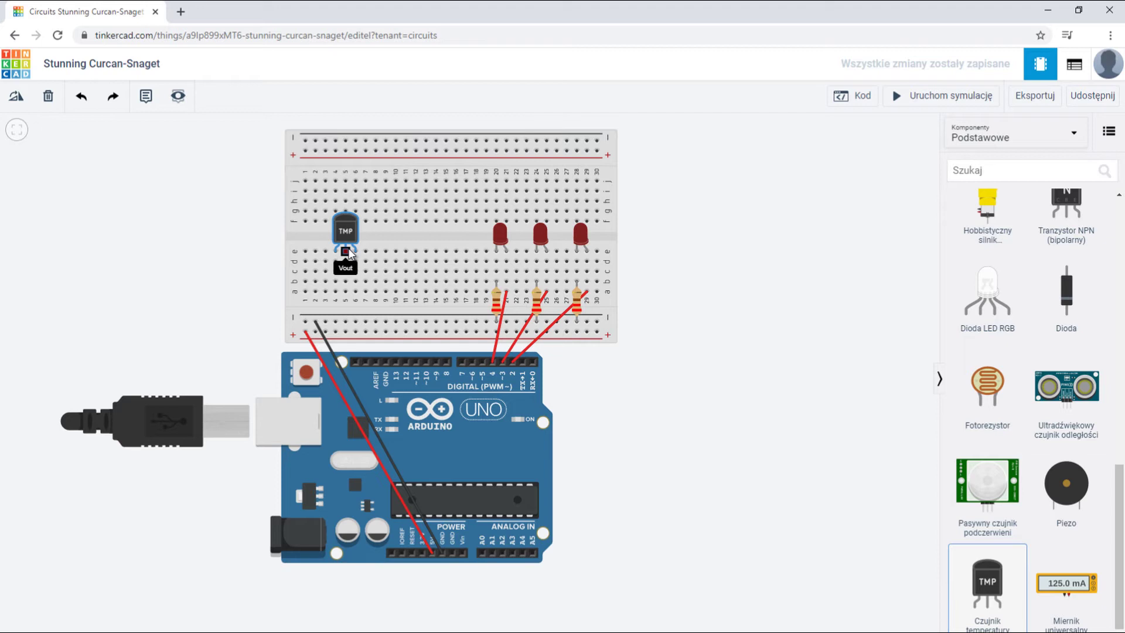
{"action": "left_click_drag", "start_coordinate": [348, 253], "coordinate": [348, 253]}
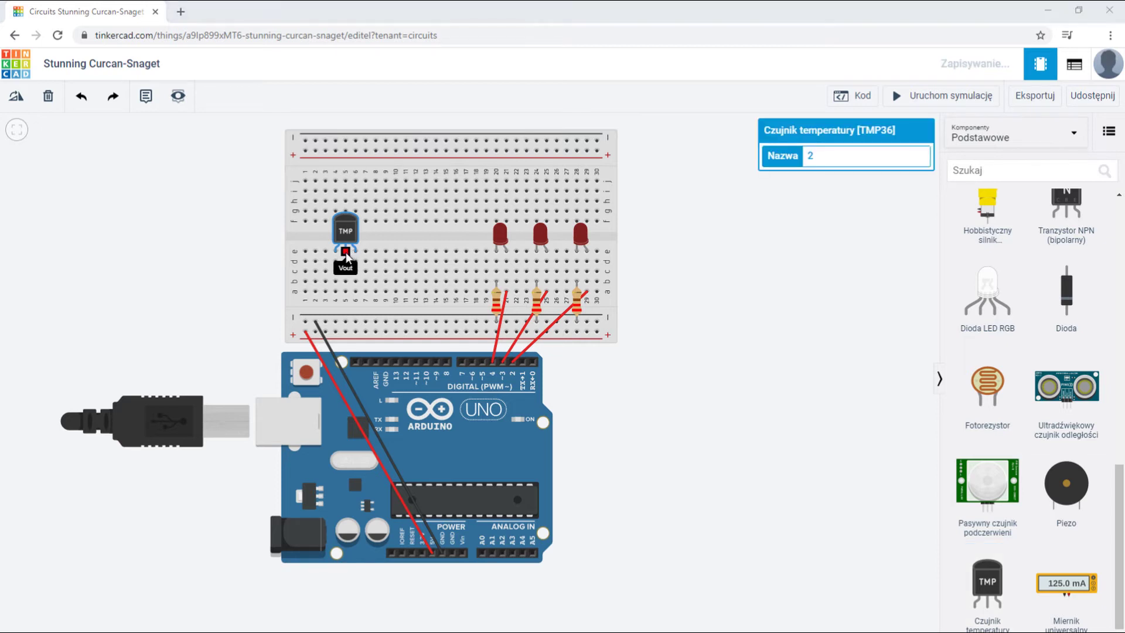
Wire row a, column 4 below the temperature sensor to the lower positive rail and colour the wire red (czerwony).
{"action": "left_click", "coordinate": [335, 291]}
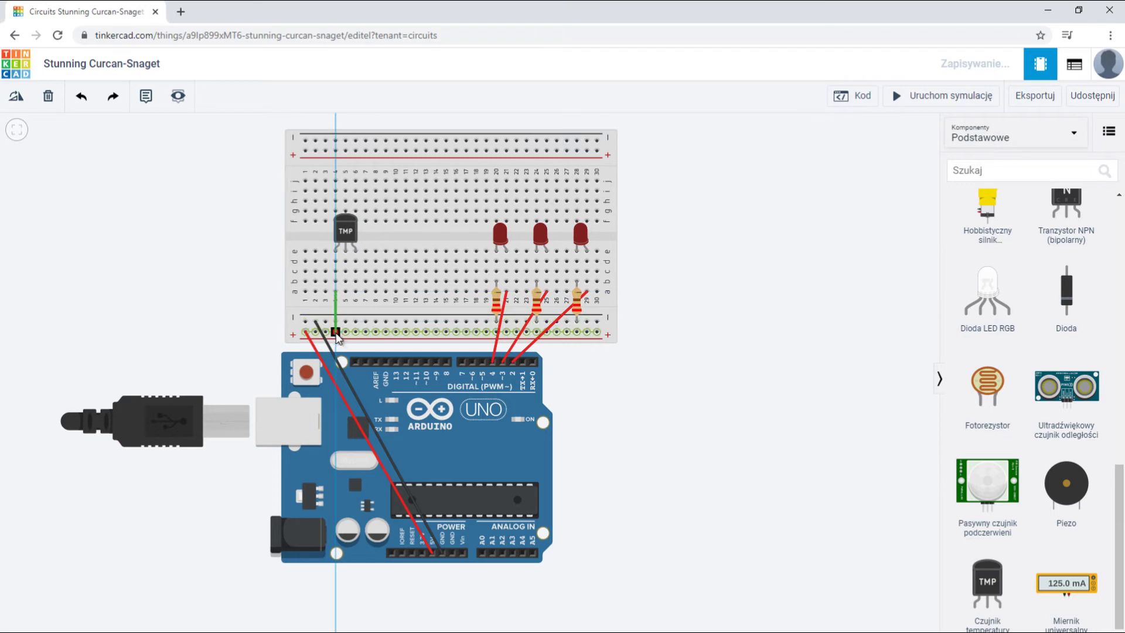
{"action": "left_click", "coordinate": [336, 332]}
{"action": "left_click", "coordinate": [811, 168]}
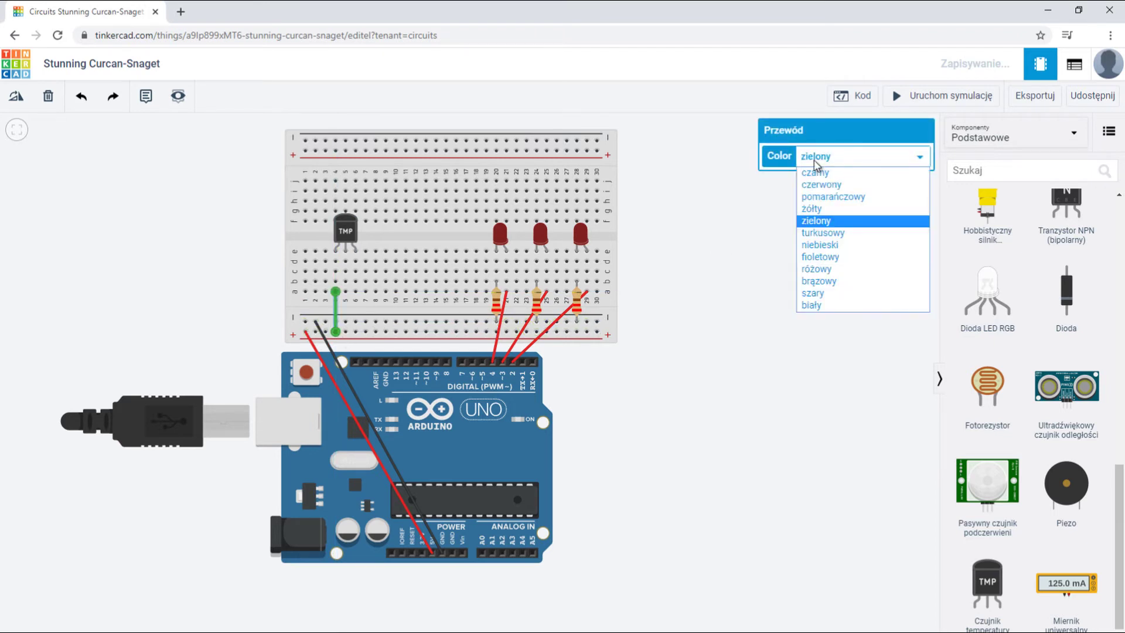
{"action": "left_click", "coordinate": [818, 181]}
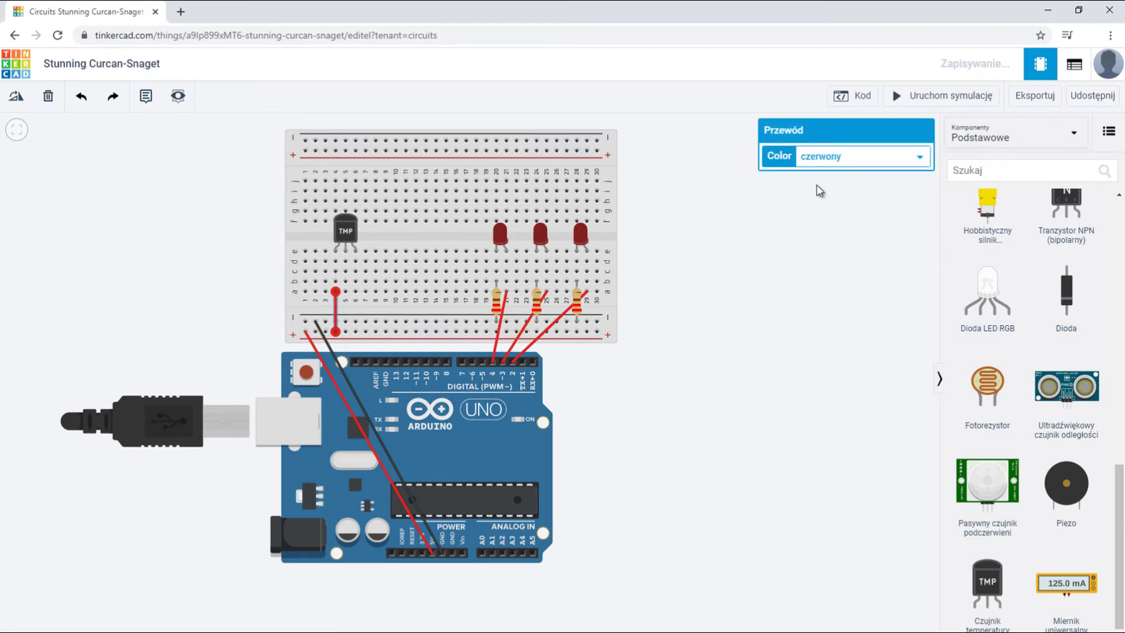
Connect the sensor's Vout column, row a, column 5, to Arduino analog pin A0 with a green wire.
{"action": "left_click", "coordinate": [345, 291]}
{"action": "left_click", "coordinate": [386, 362]}
{"action": "left_click", "coordinate": [482, 554]}
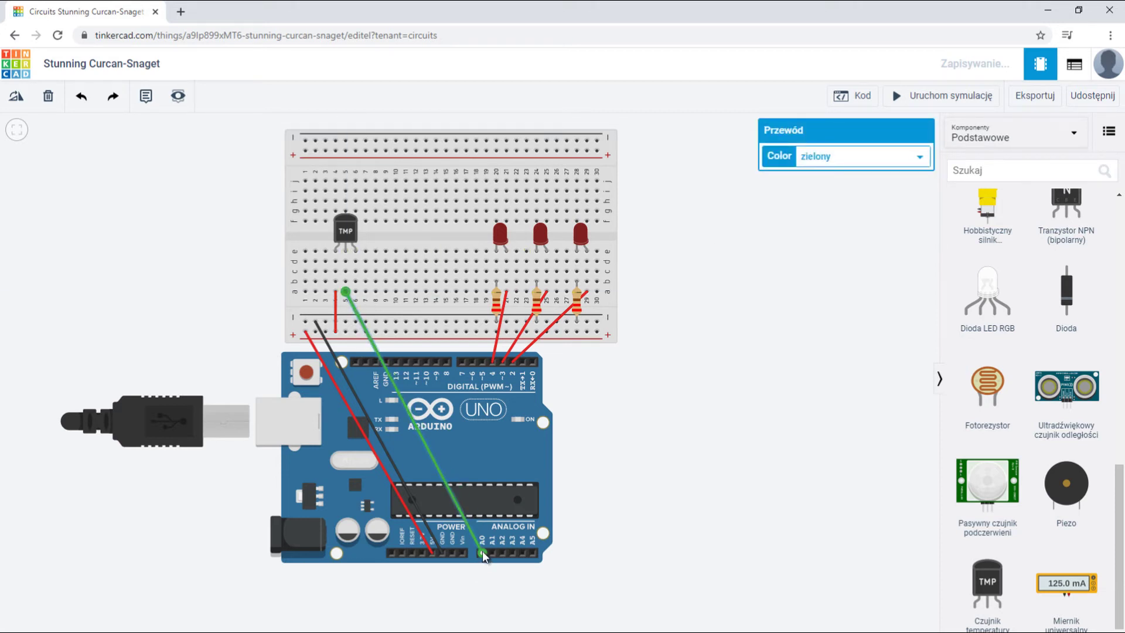
Wire row a, column 6 below the temperature sensor to the lower negative rail and colour the wire black (czarny).
{"action": "left_click", "coordinate": [355, 291]}
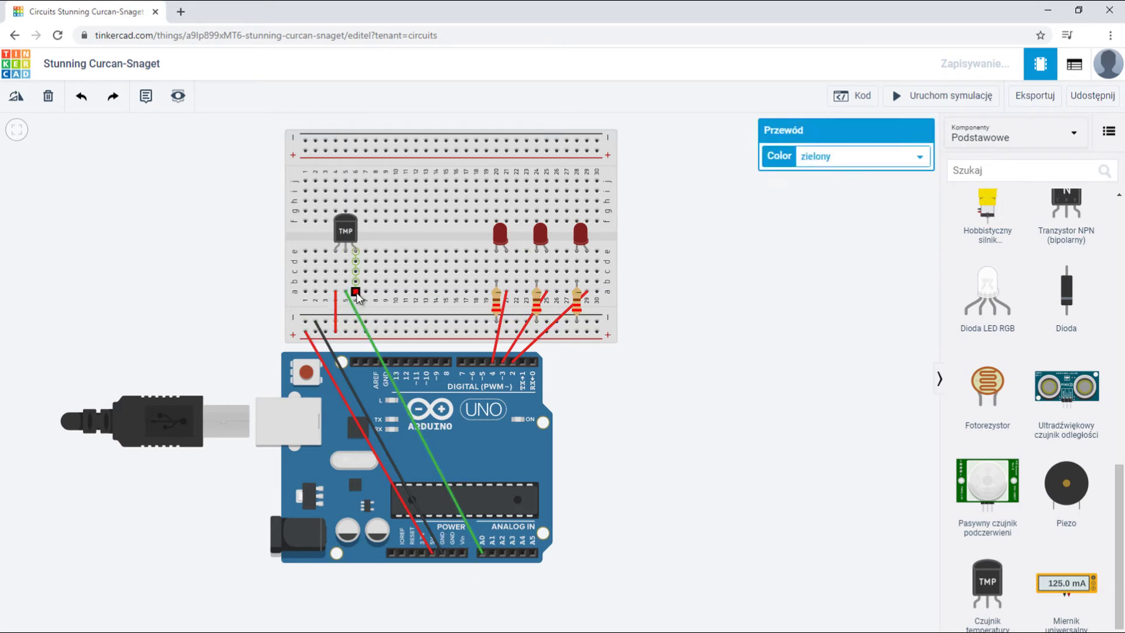
{"action": "left_click", "coordinate": [366, 322]}
{"action": "left_click", "coordinate": [835, 164]}
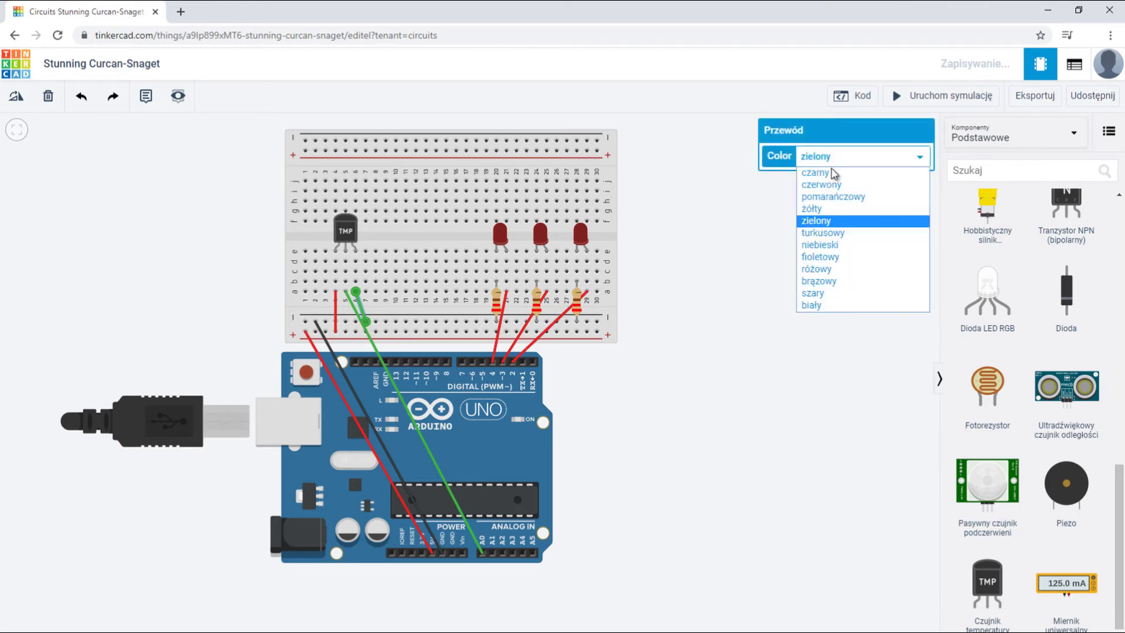
{"action": "left_click", "coordinate": [816, 173]}
{"action": "left_click", "coordinate": [626, 239]}
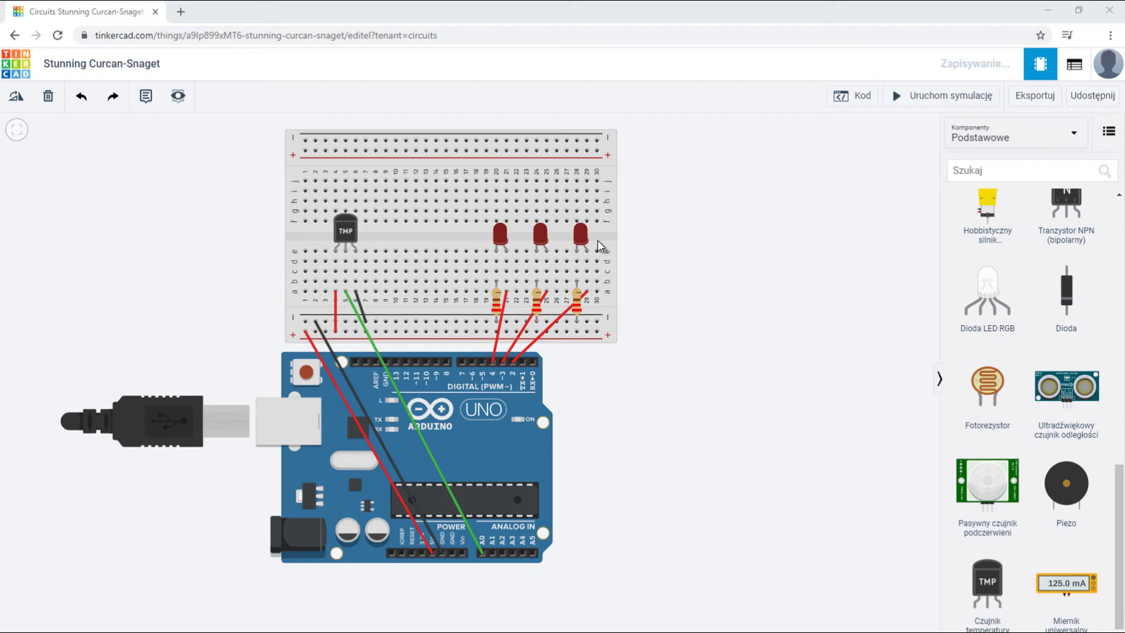
Open the code editor and switch it to the combined blocks and text view (Bloki + tekst).
{"action": "left_click", "coordinate": [843, 104]}
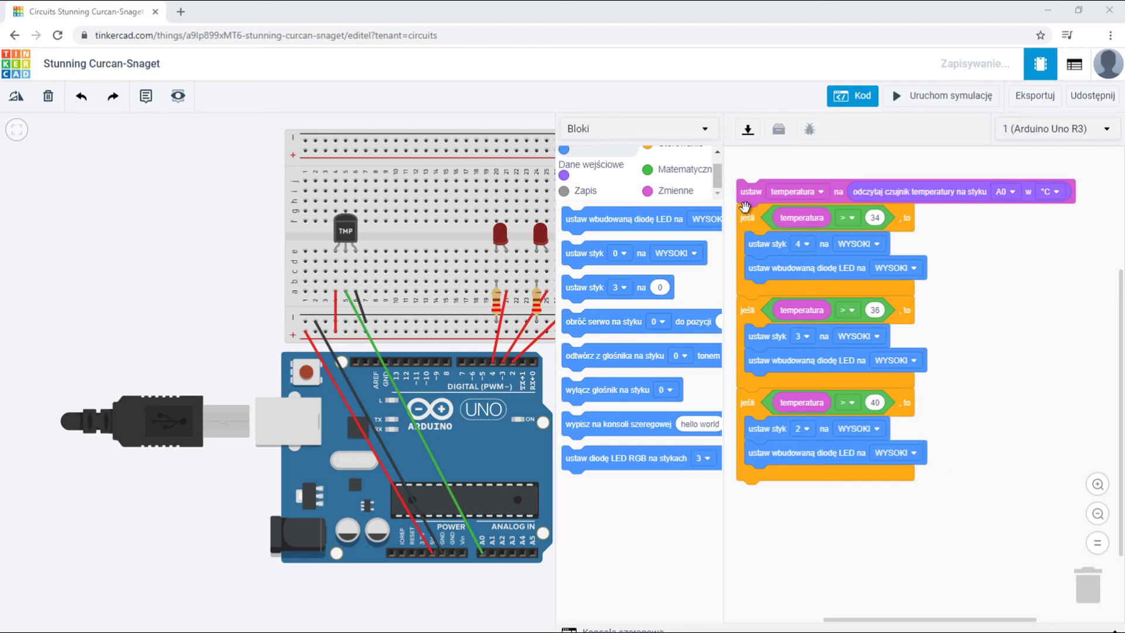
{"action": "left_click", "coordinate": [705, 133]}
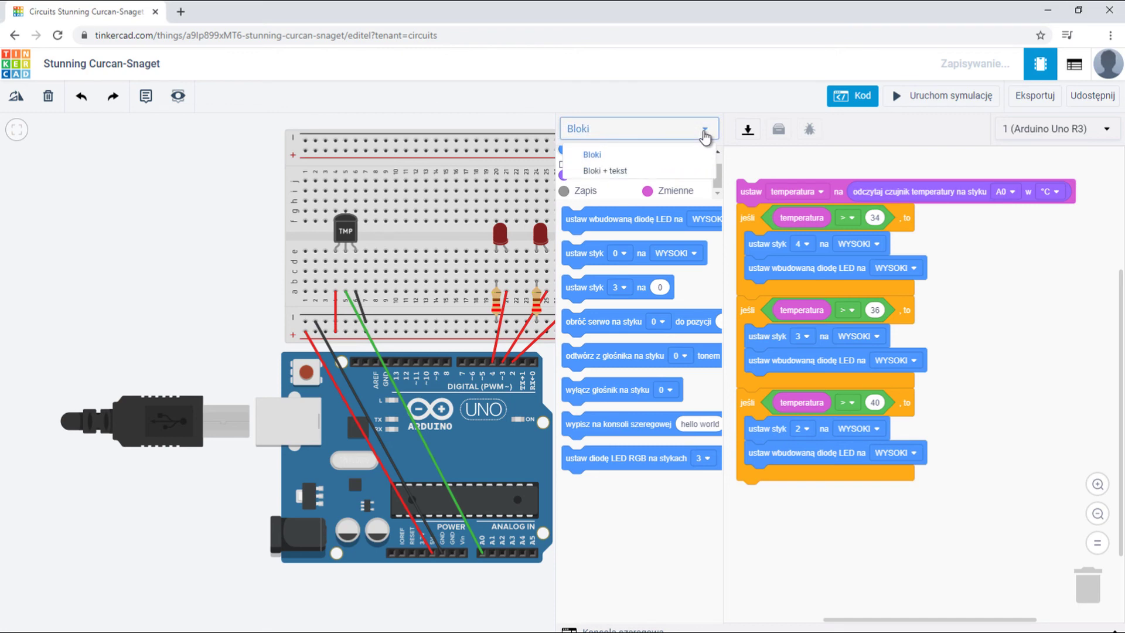
{"action": "left_click", "coordinate": [617, 171]}
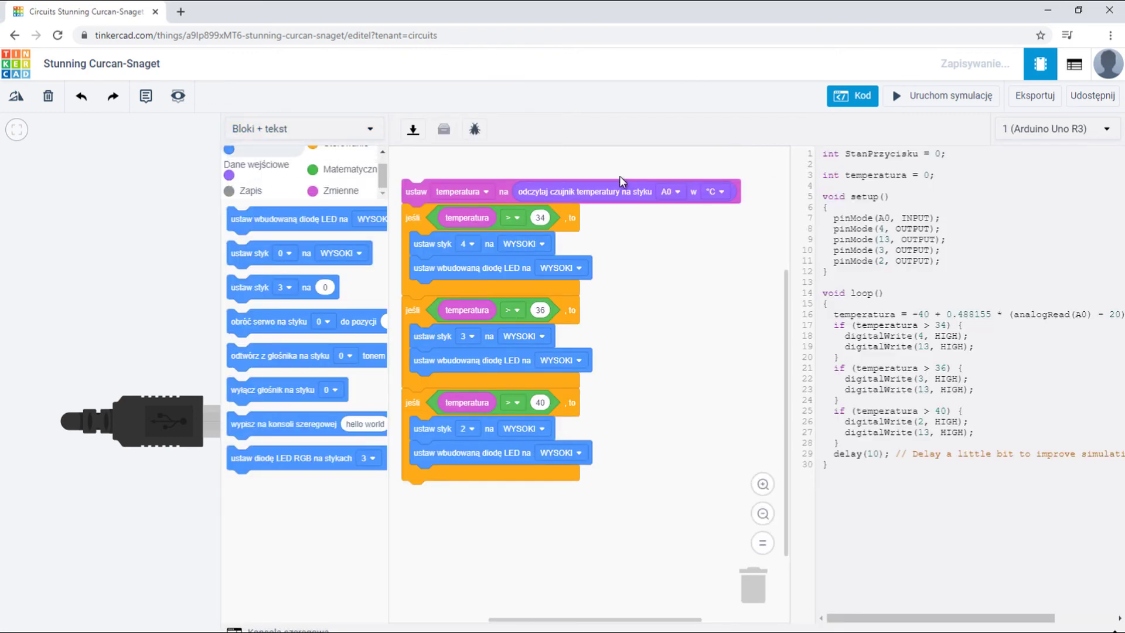